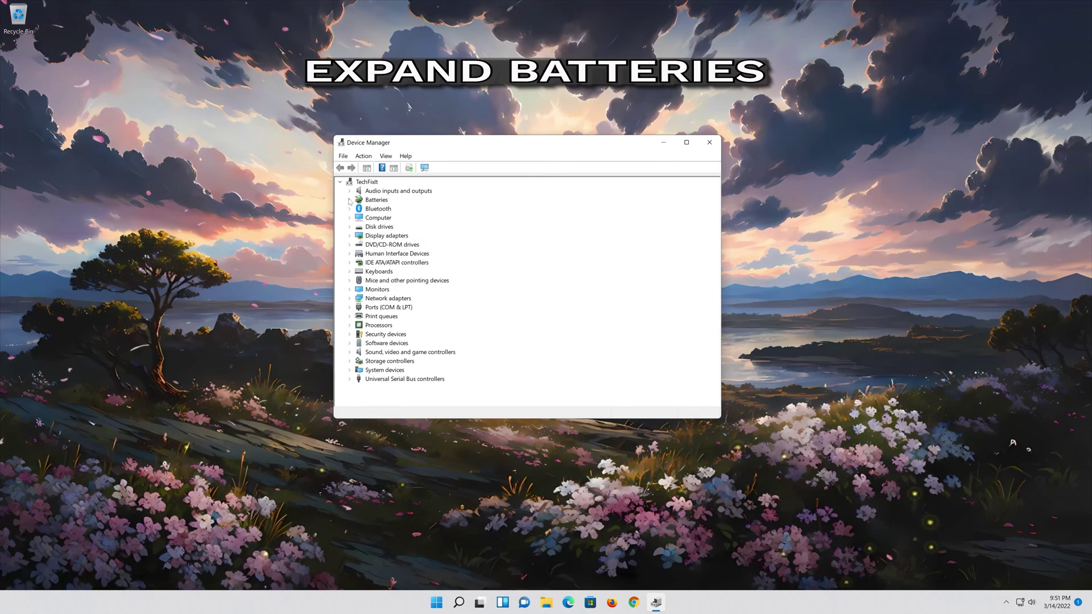
Run an automatic driver search for the Microsoft AC Adapter under Batteries from its driver properties.
left_click(349, 200)
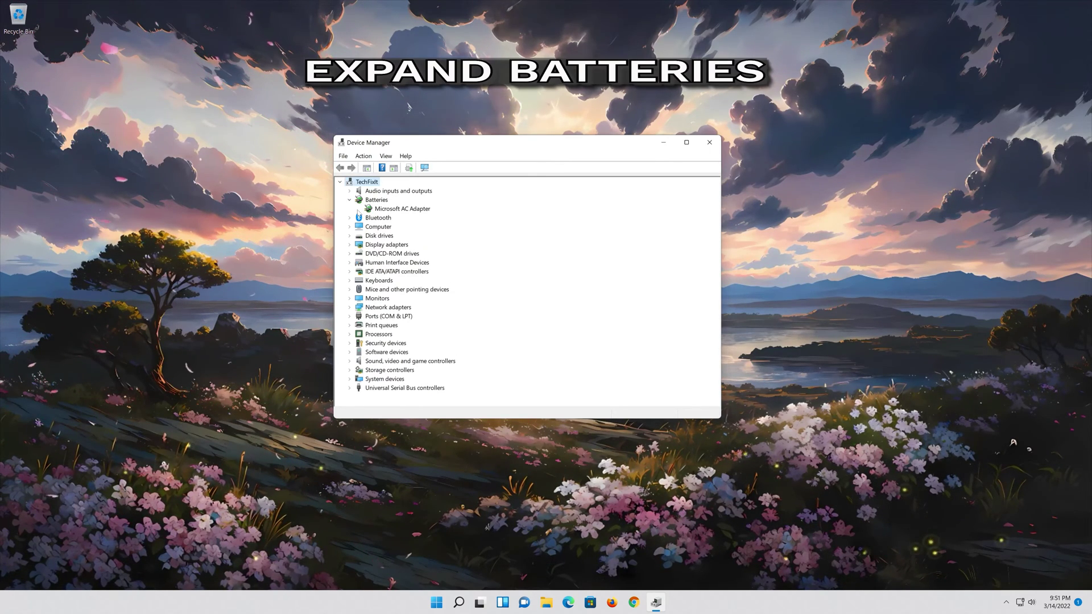
right_click(413, 210)
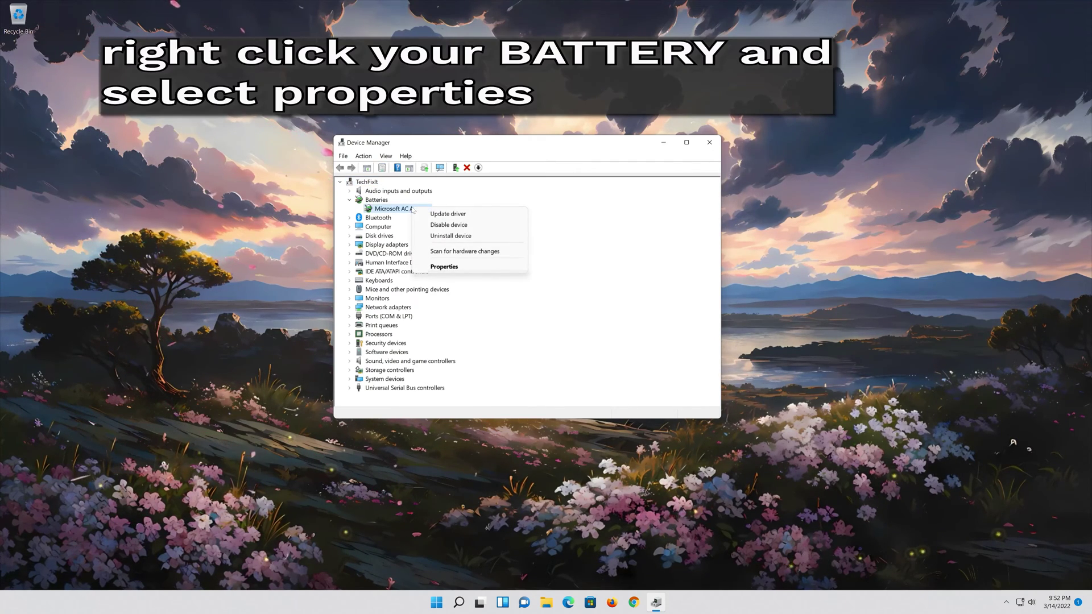
left_click(471, 267)
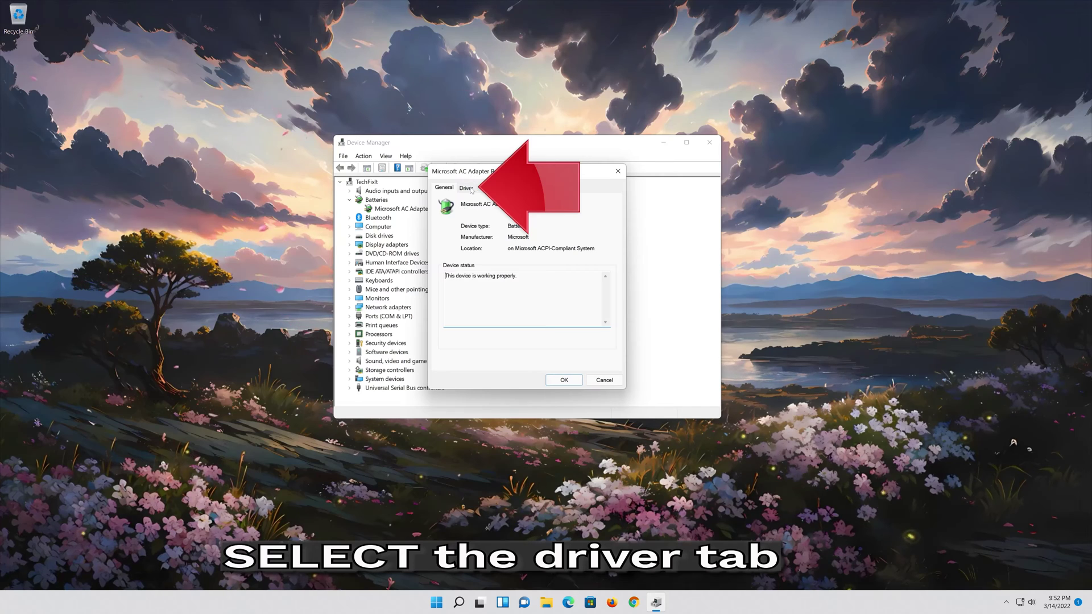
left_click(466, 188)
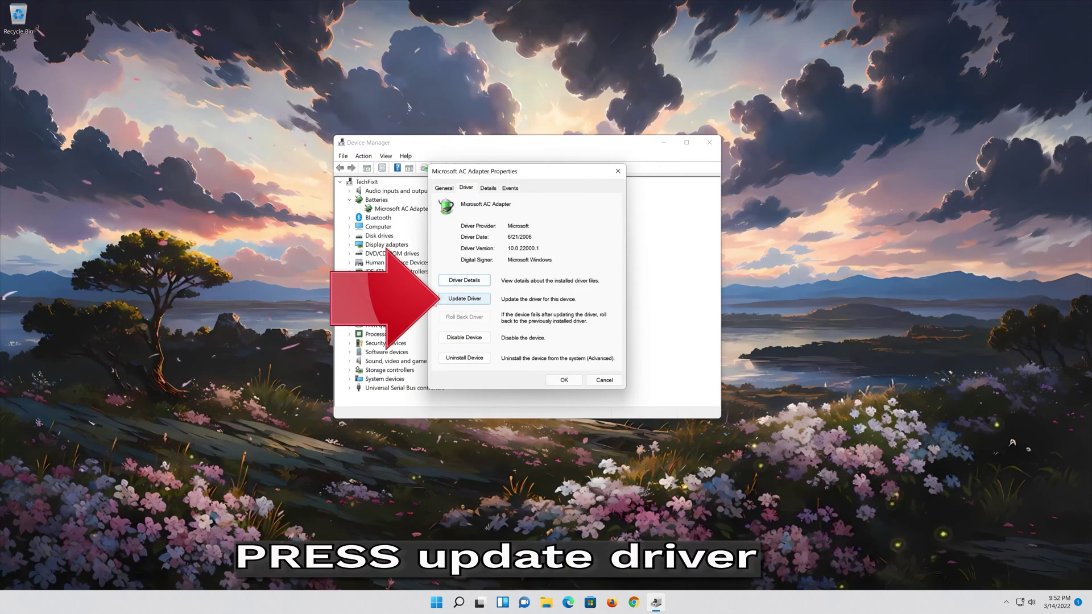
left_click(462, 302)
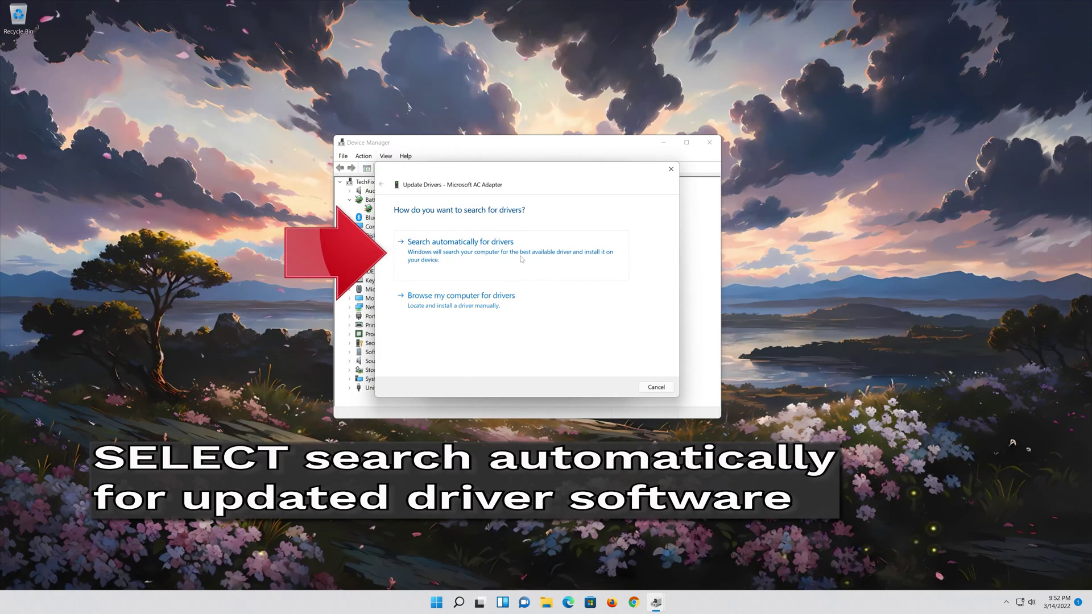
left_click(446, 257)
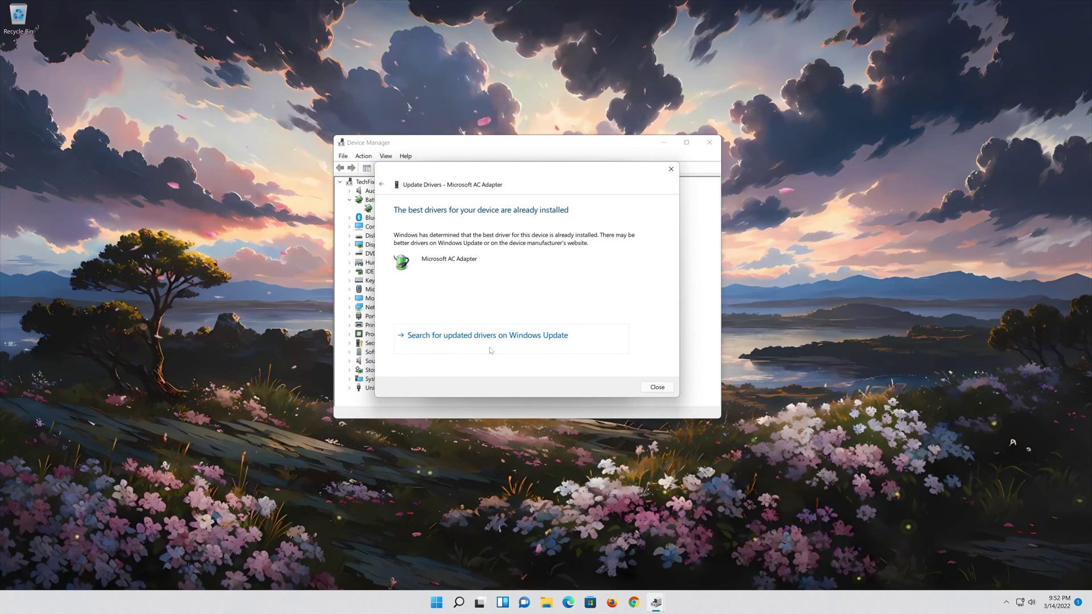
Continue the driver search in Windows Update, centre the Settings window, and check for updates.
left_click(485, 350)
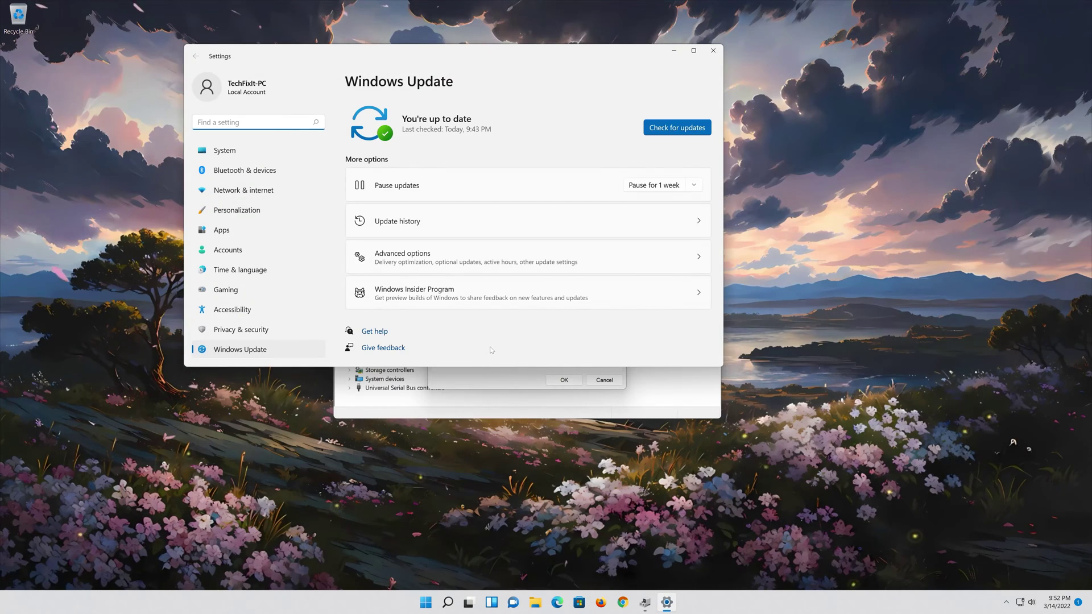
left_click_drag(516, 53, 621, 123)
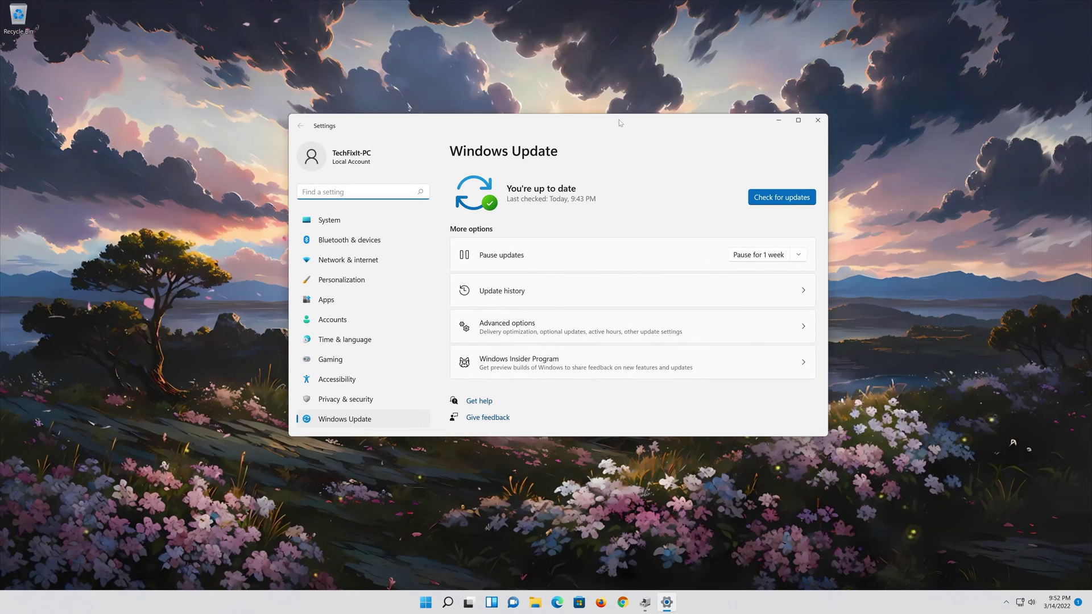
left_click(783, 199)
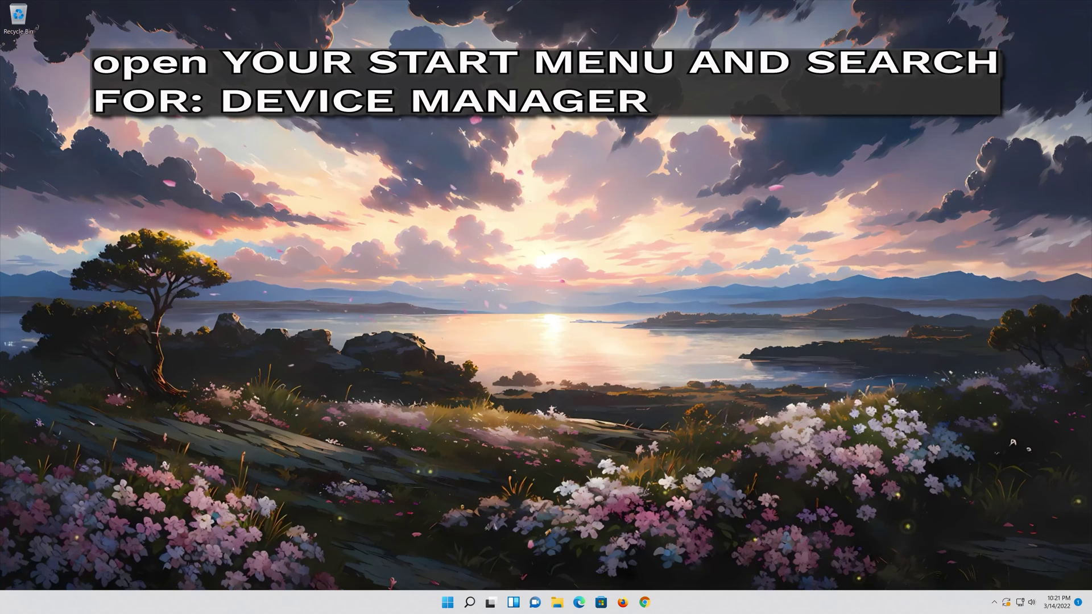
Search Windows for "device manager" and open Device Manager.
key("super")
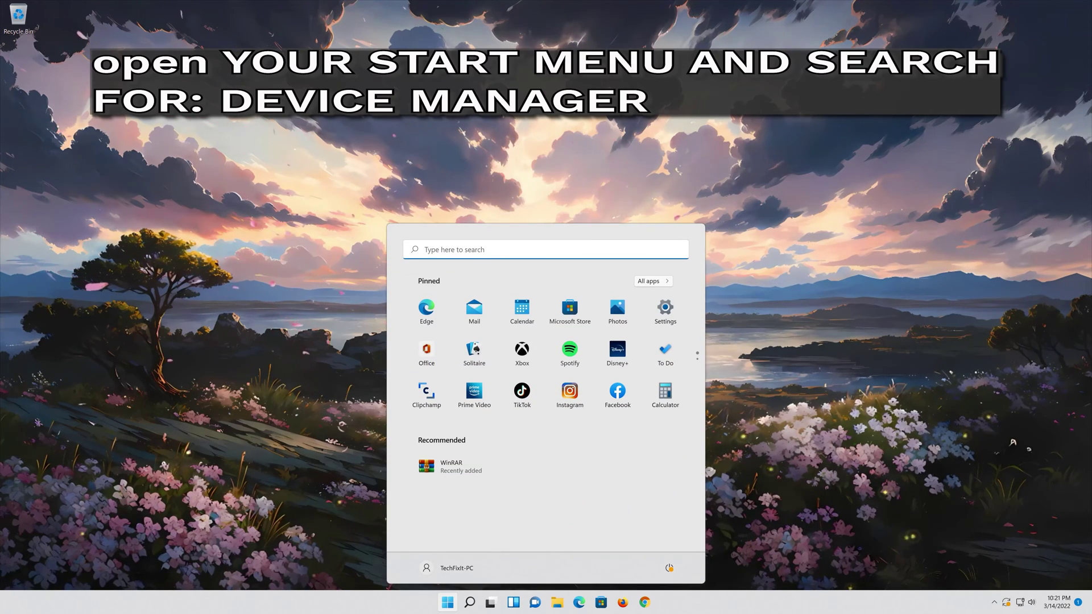
type("device manager")
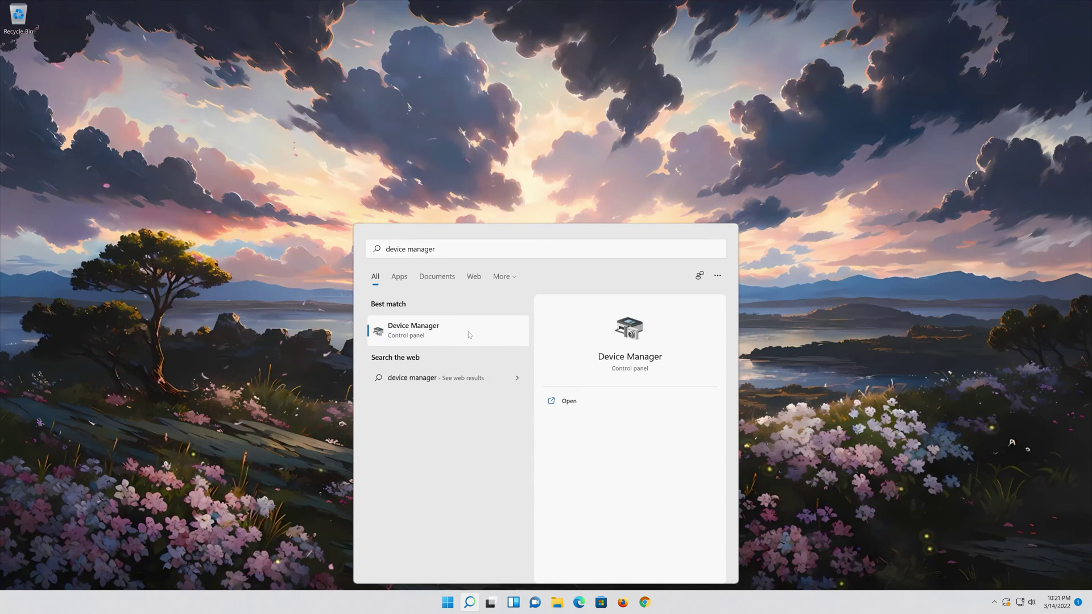
left_click(451, 340)
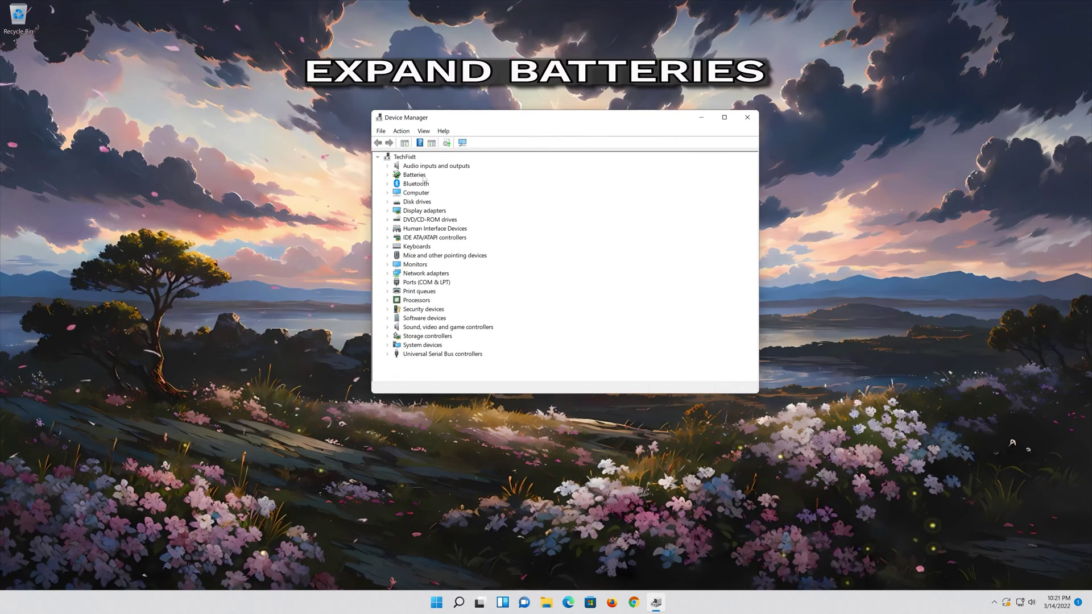
Expand the Batteries category and open the driver properties of the Microsoft AC Adapter.
left_click(388, 176)
left_click(439, 183)
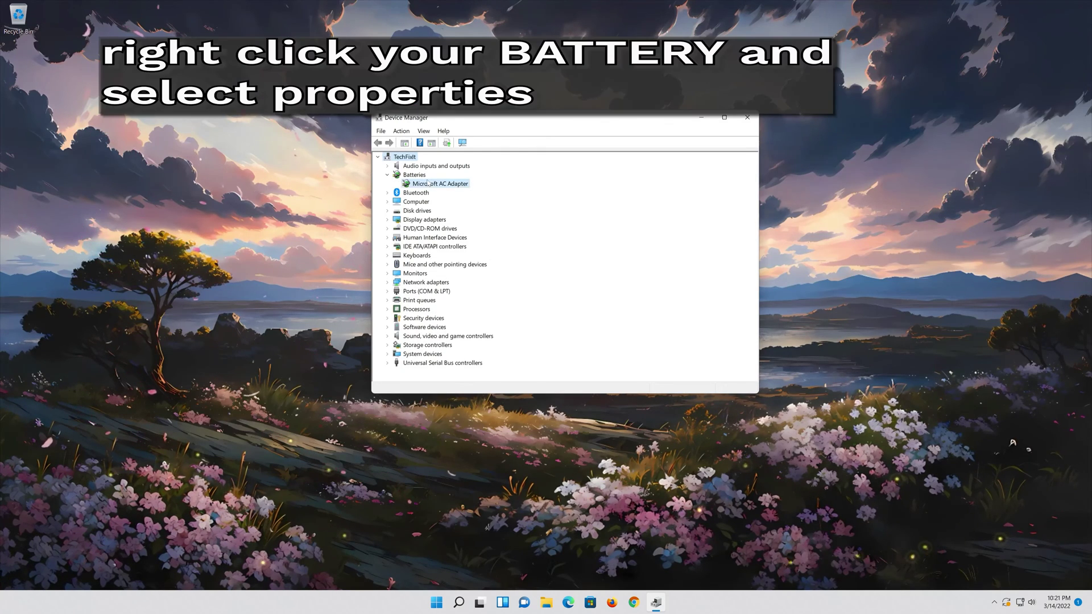
right_click(463, 186)
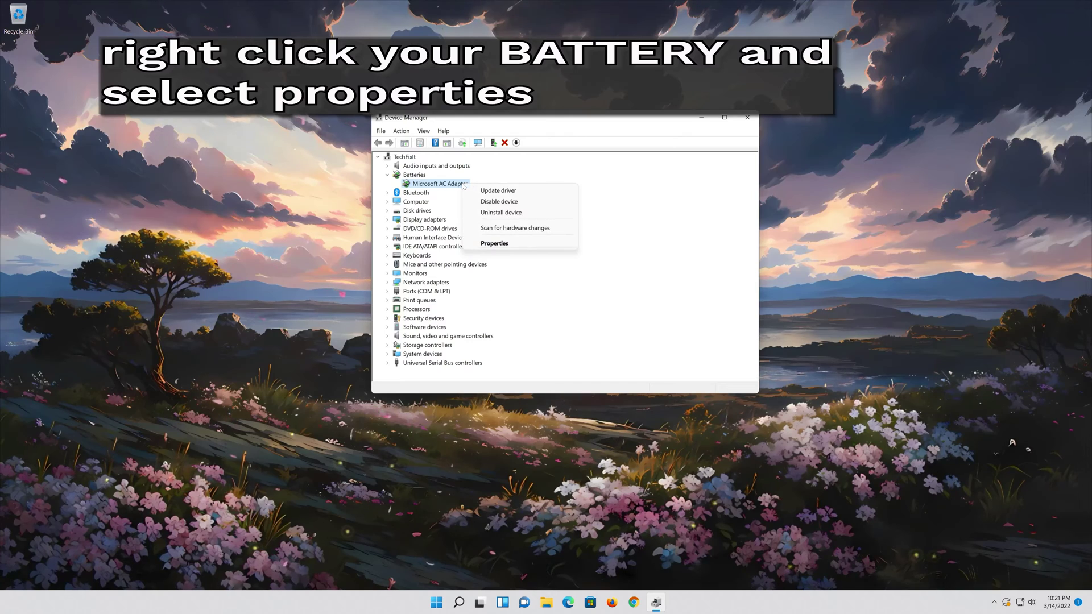
left_click(528, 245)
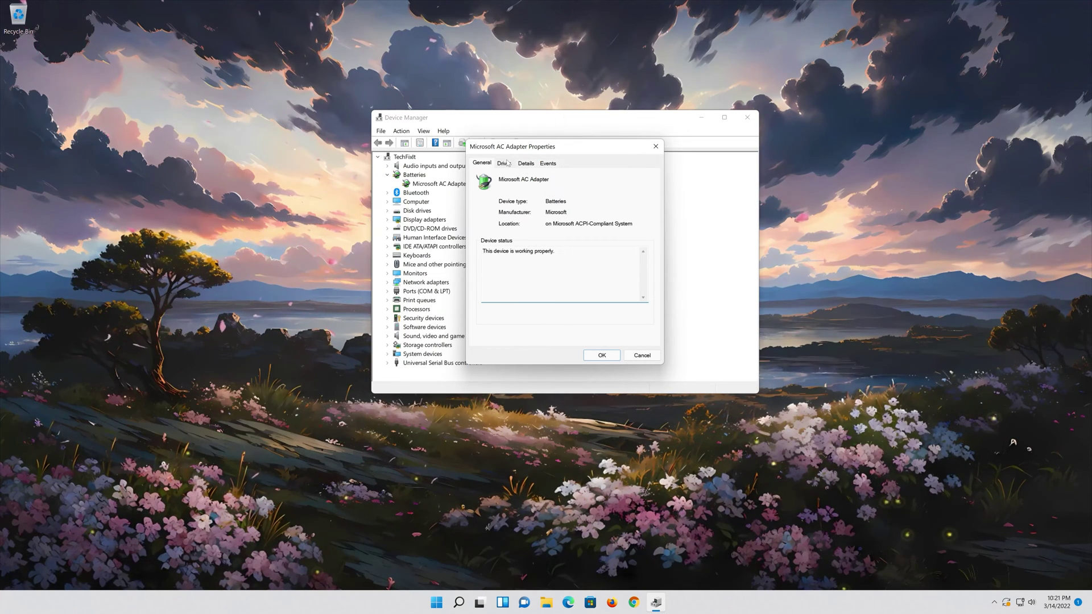
left_click(507, 163)
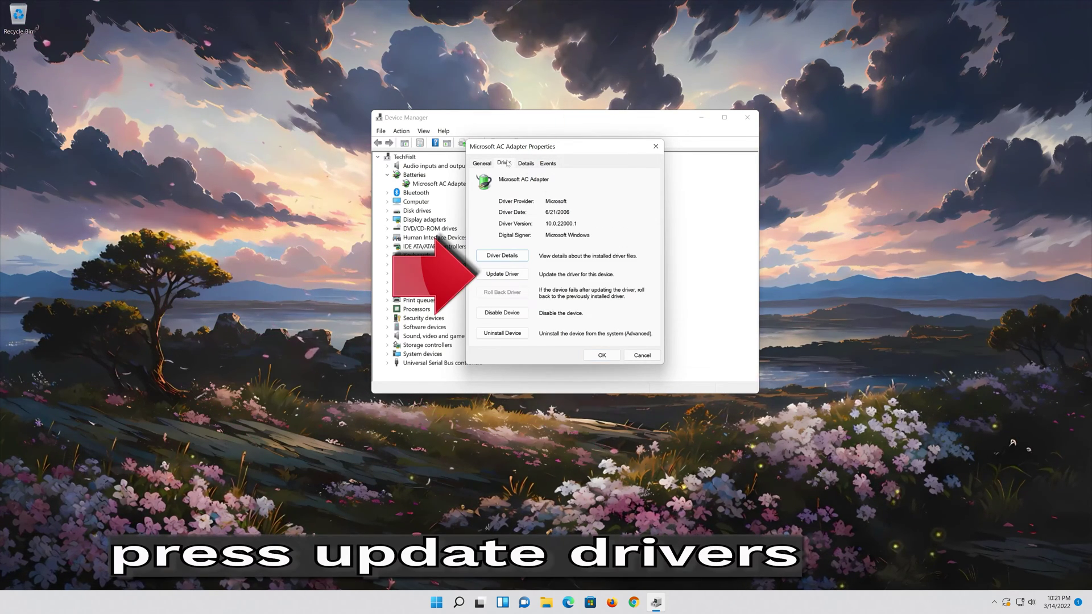
Update the driver manually by installing Microsoft AC Adapter from the list of drivers on the computer, and close Device Manager.
left_click(499, 276)
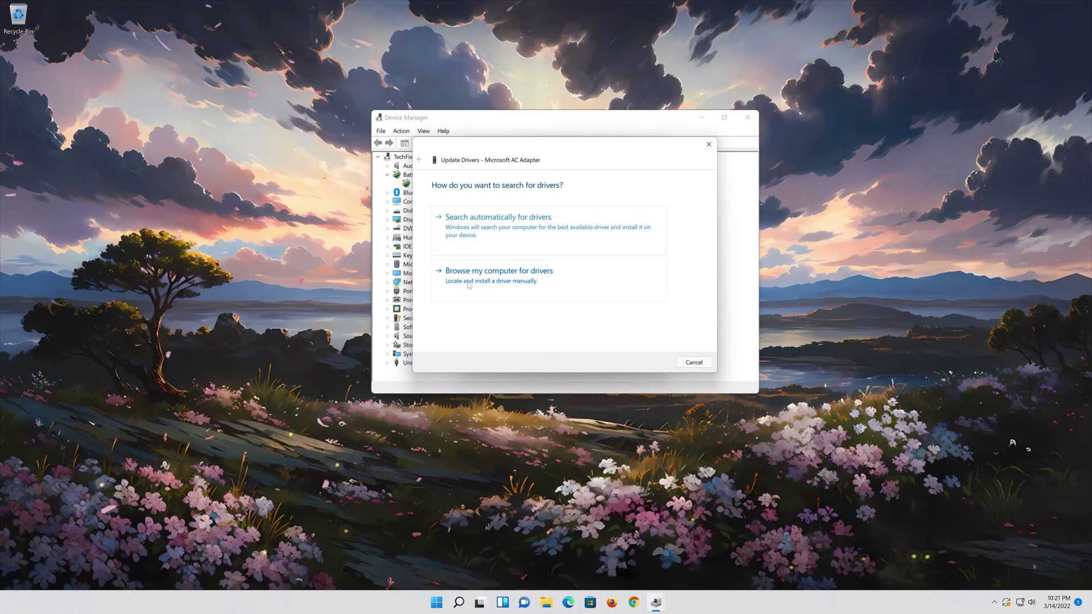
left_click(469, 285)
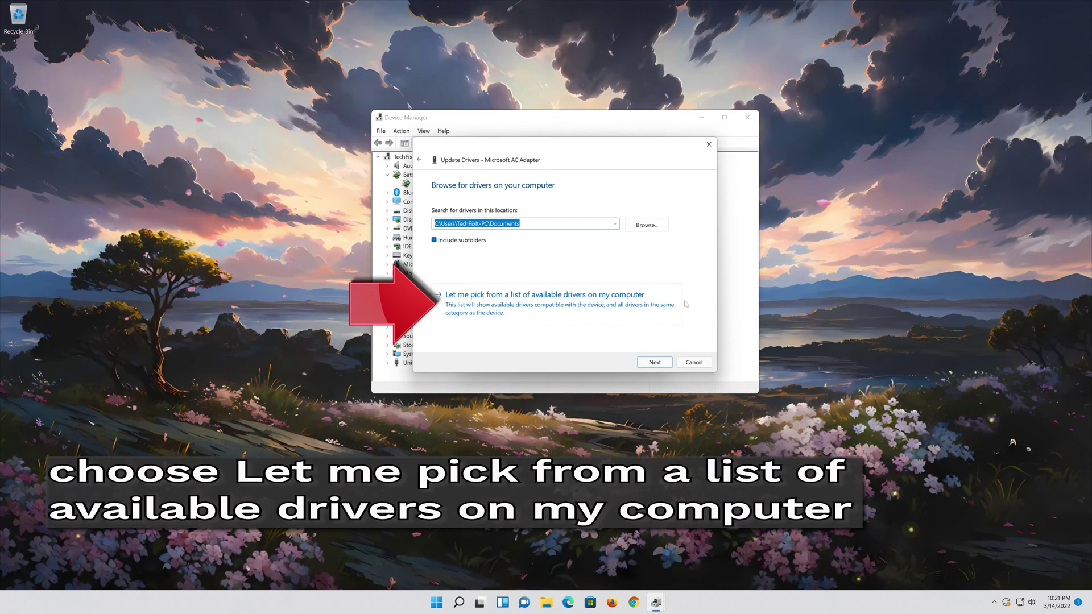
left_click(492, 301)
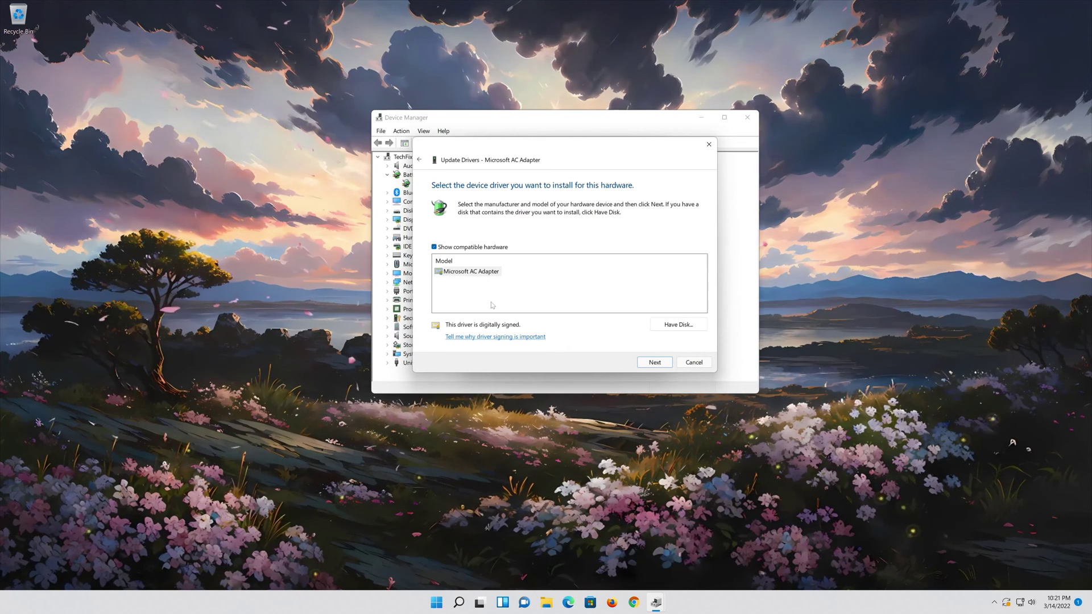
left_click(484, 272)
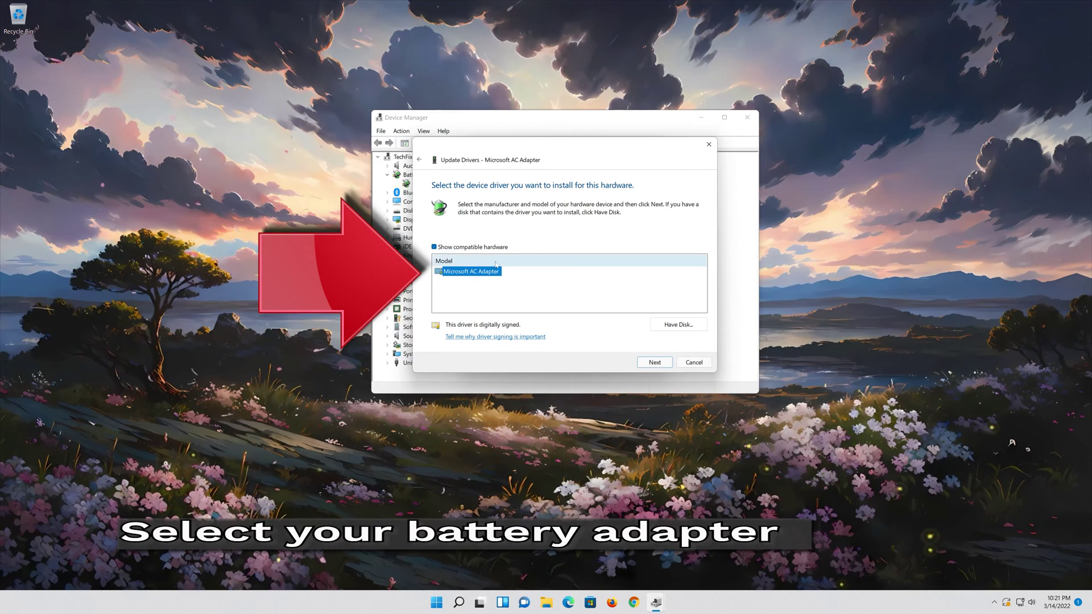
left_click(654, 364)
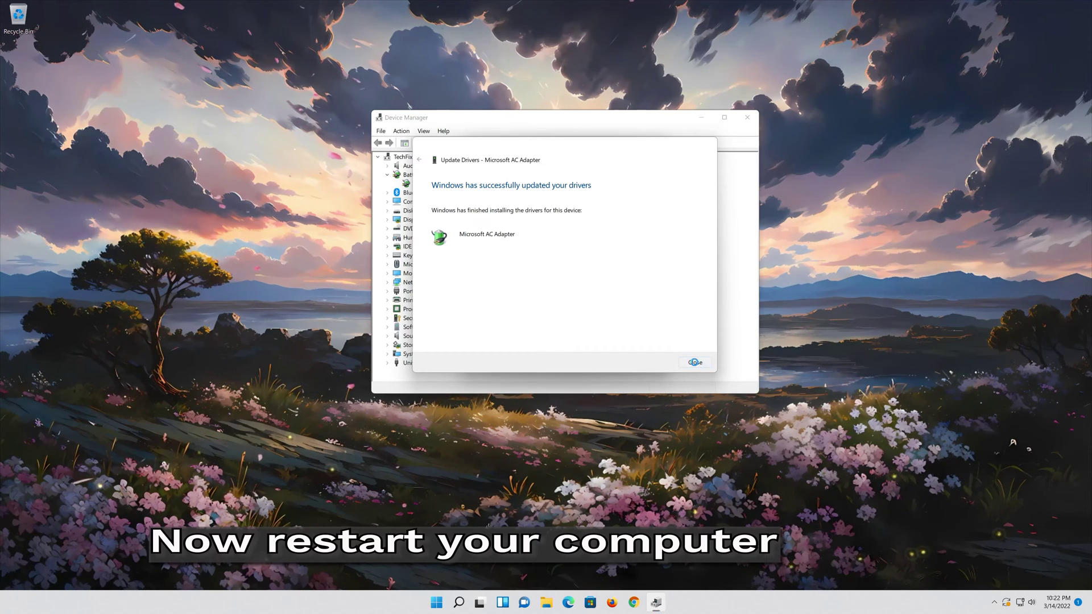
left_click(695, 363)
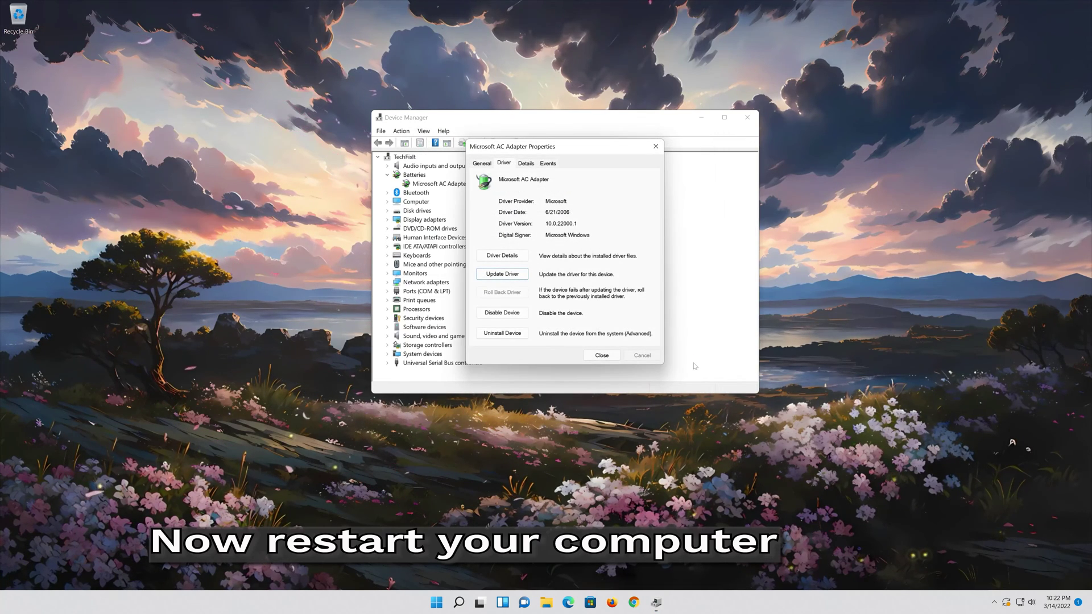
left_click(601, 356)
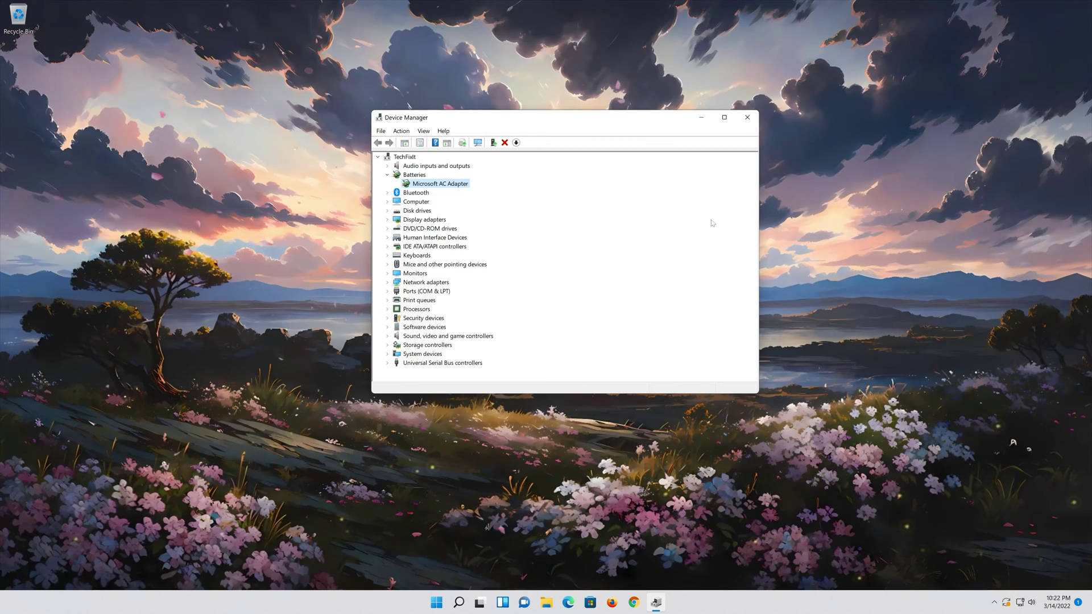
left_click(747, 117)
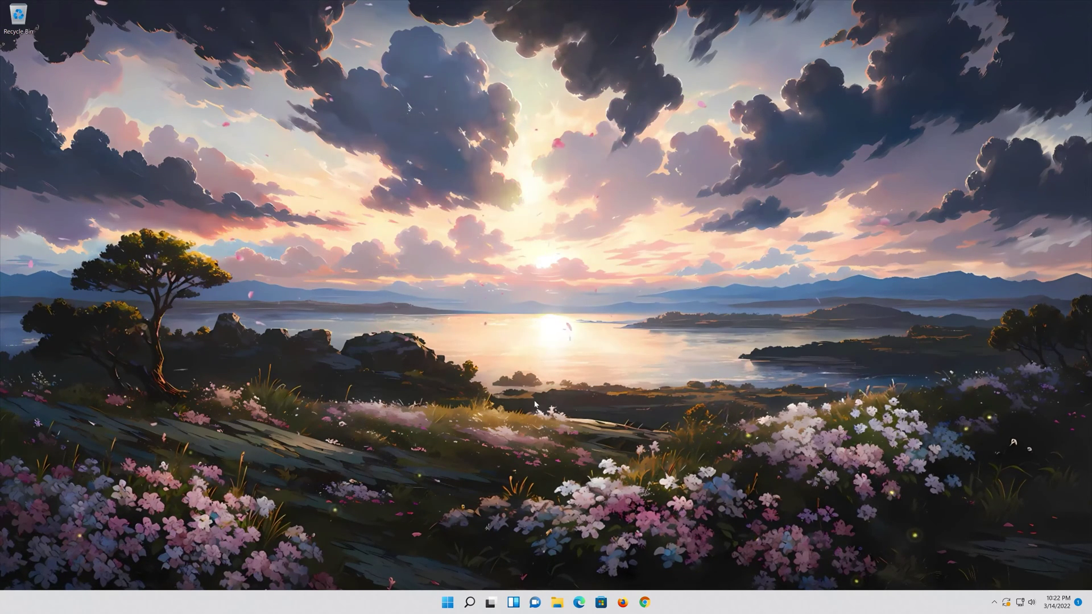
Restart the computer to apply the newly installed battery driver.
left_click(448, 602)
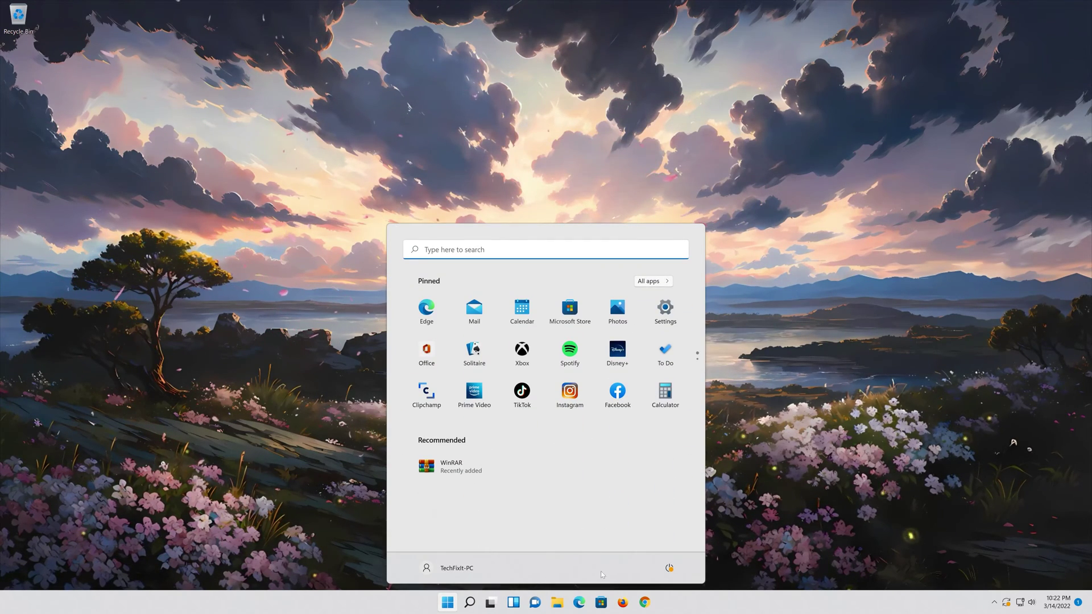
left_click(670, 567)
left_click(679, 531)
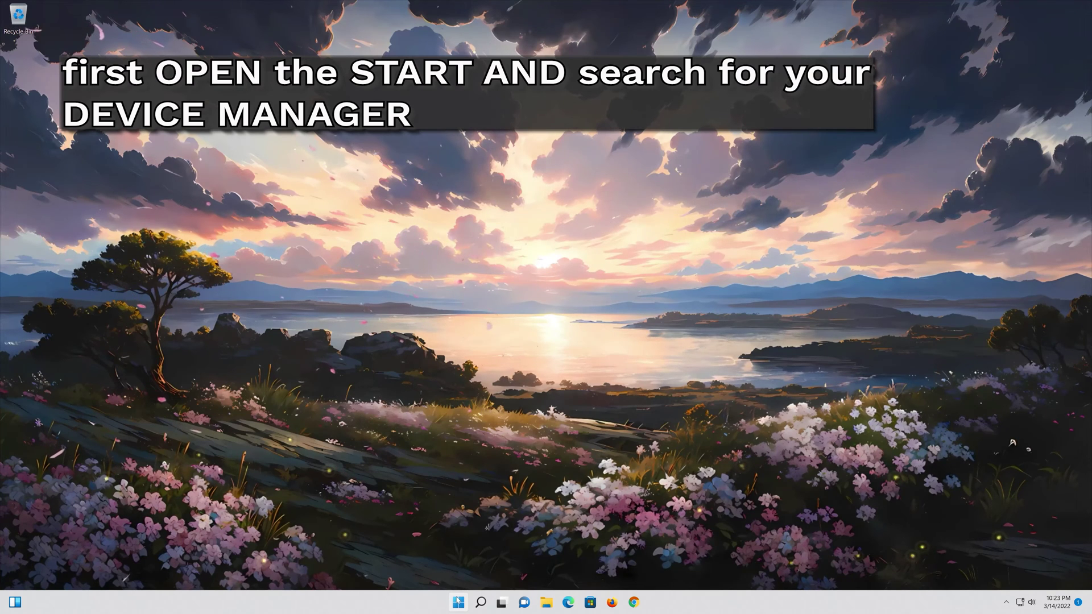
Search Windows for "device manager", open Device Manager, and move its window to the middle of the desktop.
left_click(458, 602)
left_click(458, 602)
left_click(457, 602)
type("device manager")
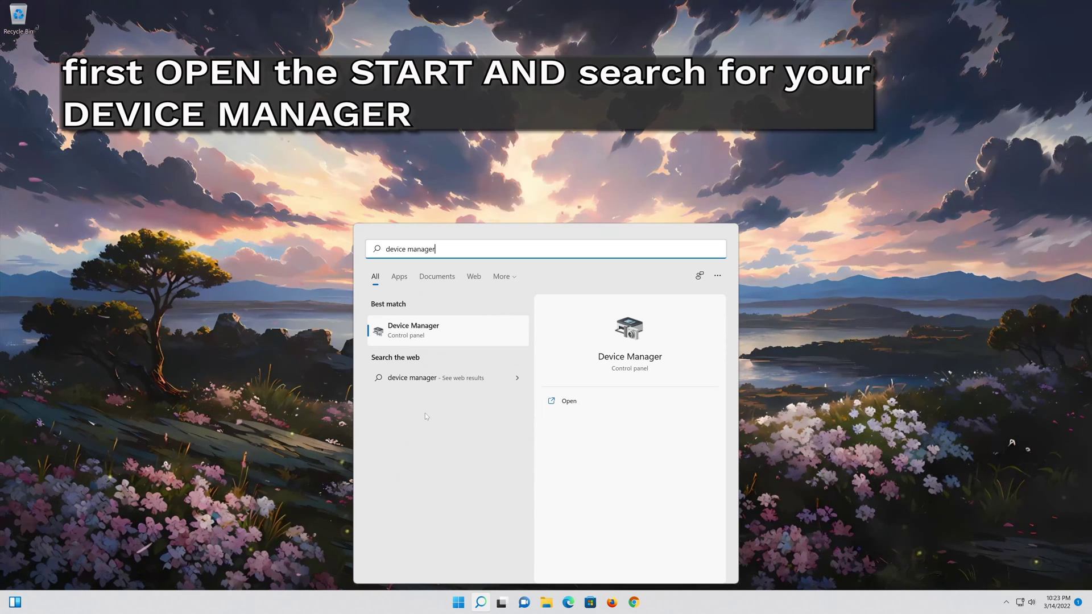
left_click(433, 332)
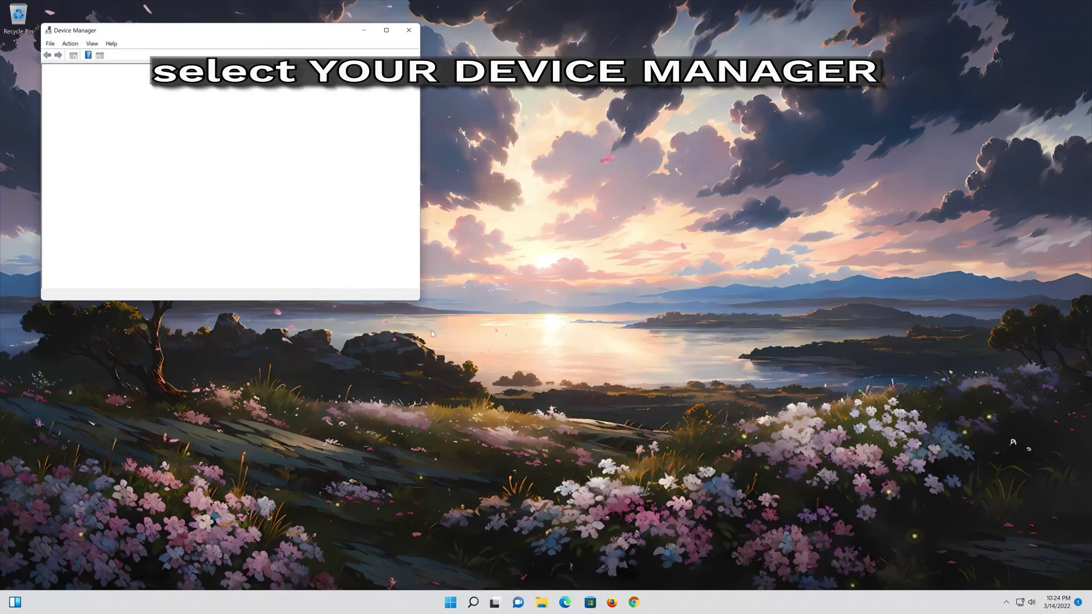
left_click_drag(282, 39, 556, 139)
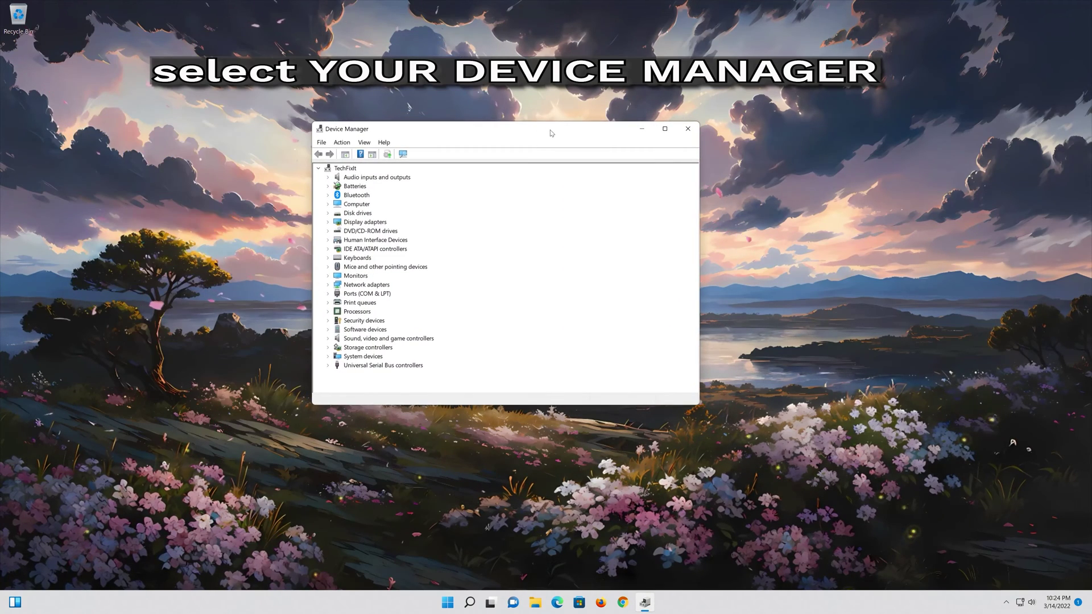
Expand Batteries and display the driver properties of the Microsoft AC Adapter.
left_click(328, 187)
left_click(370, 196)
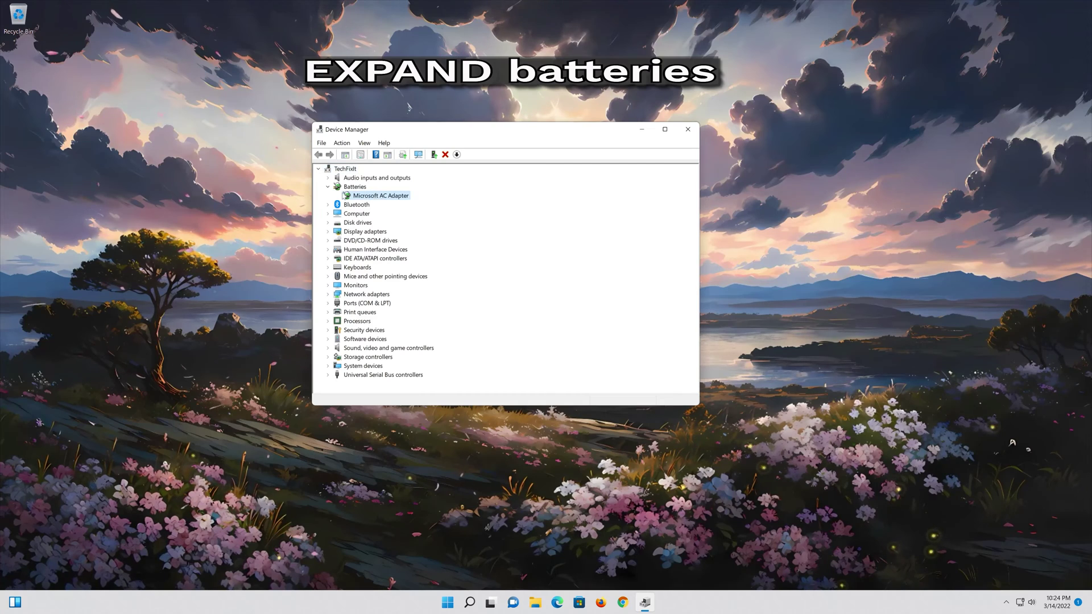
right_click(391, 199)
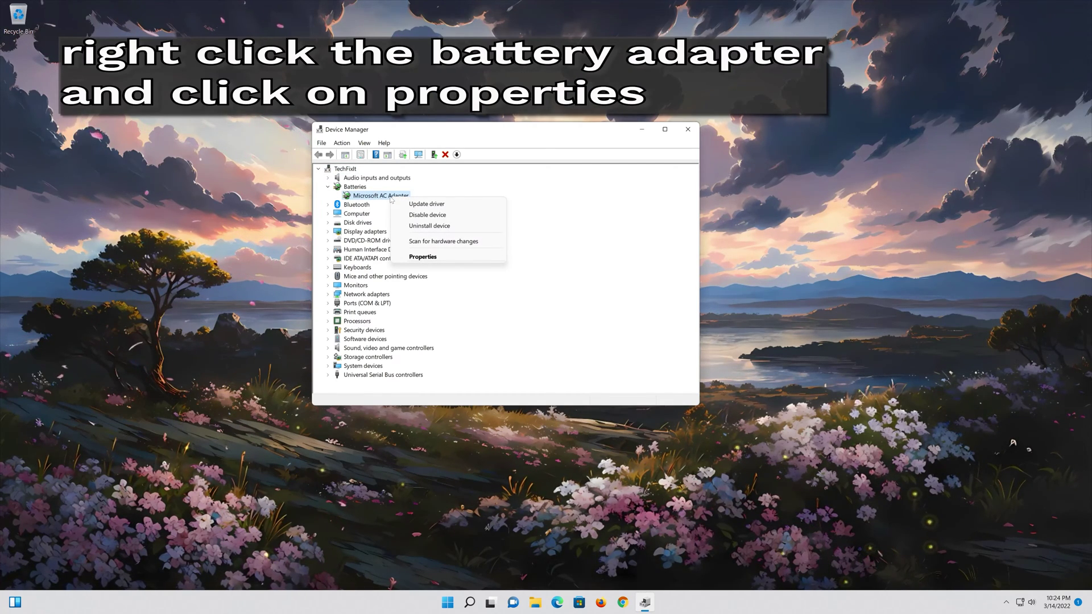
left_click(453, 257)
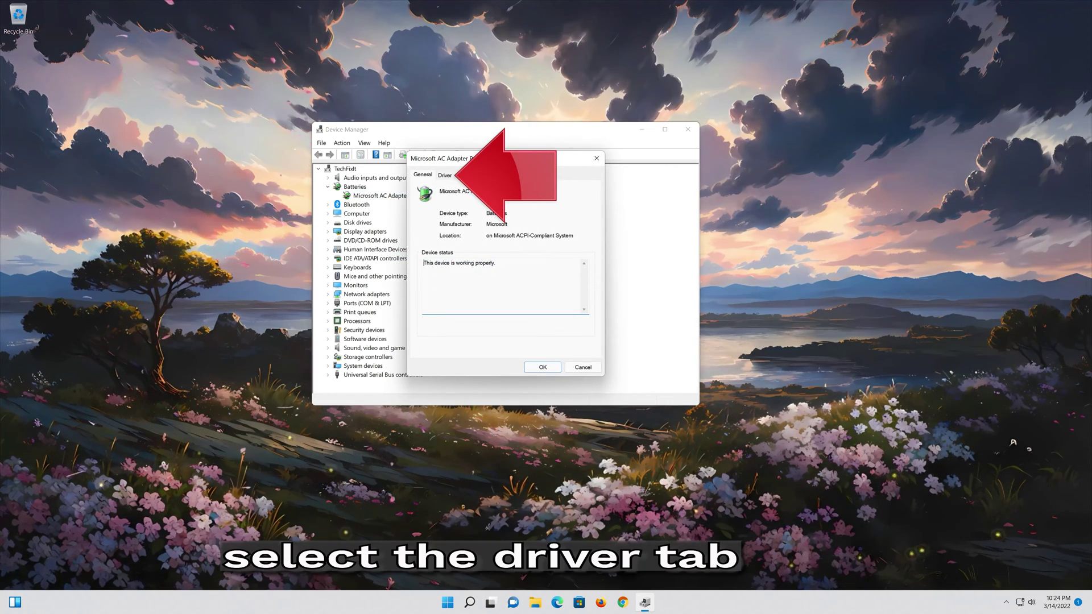
left_click(445, 176)
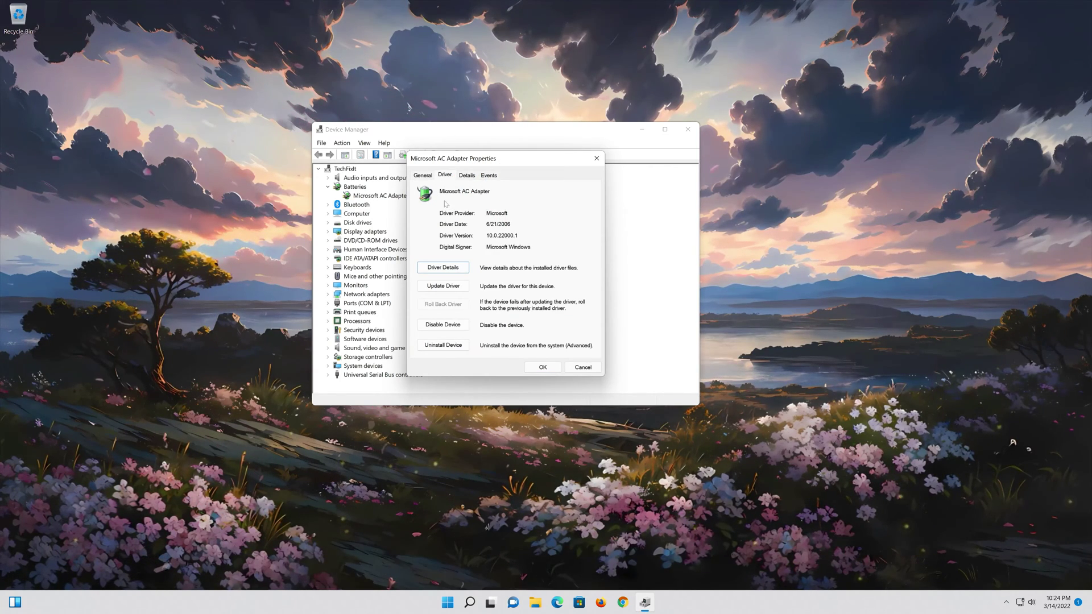
Uninstall the Microsoft AC Adapter device from the system and close Device Manager.
left_click(436, 345)
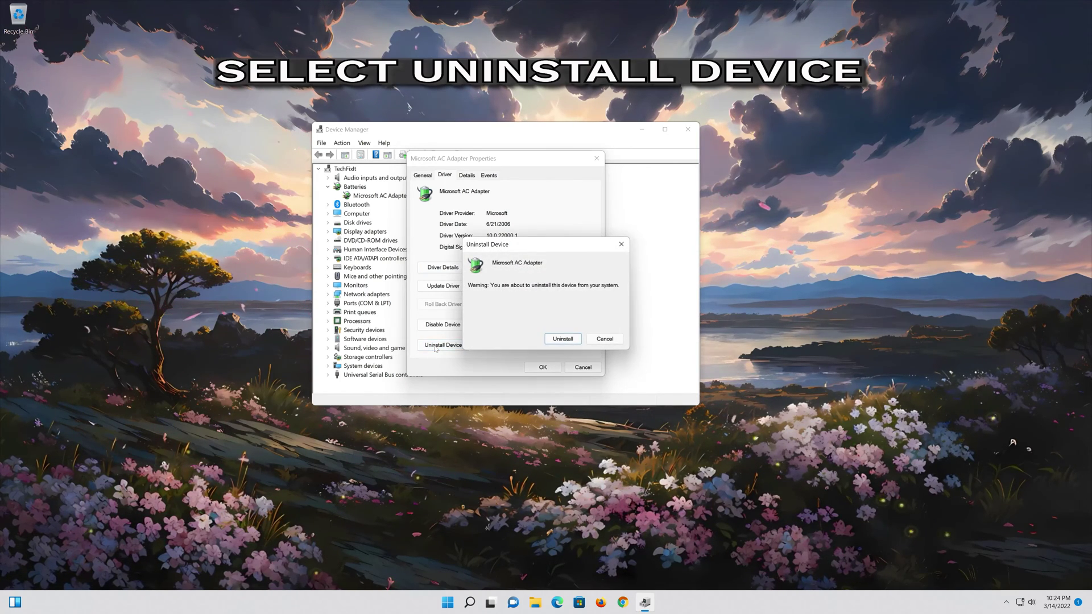
left_click(562, 339)
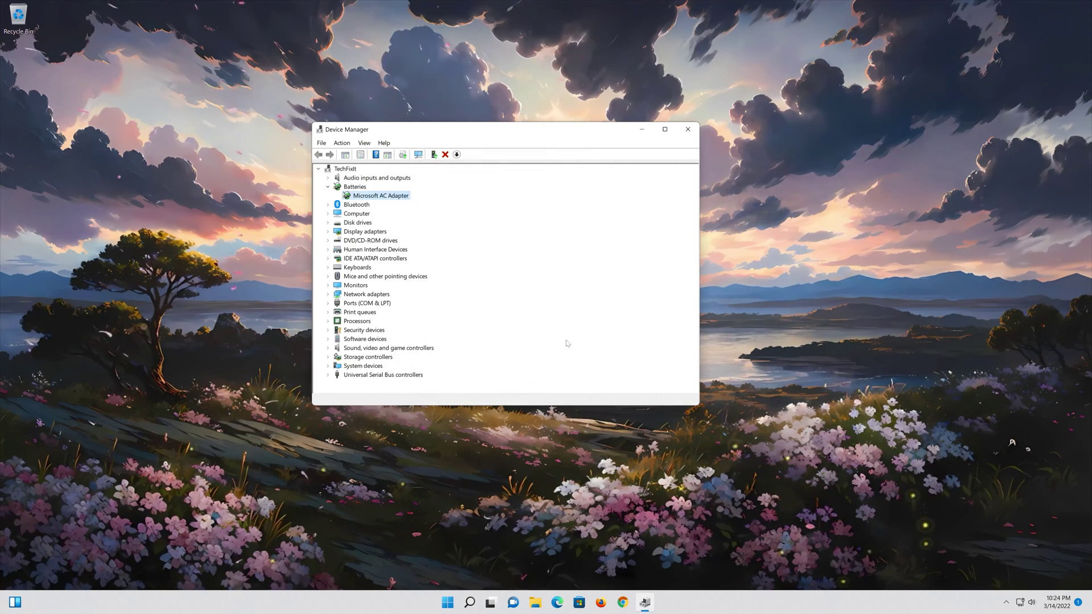
left_click(691, 132)
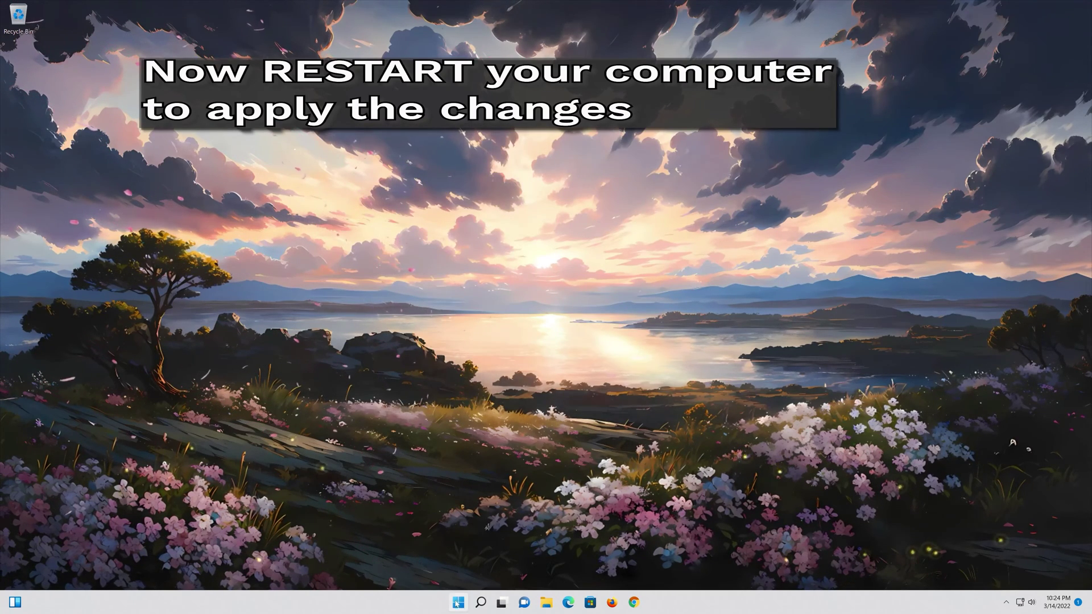
Restart the computer to apply the battery device removal.
left_click(456, 604)
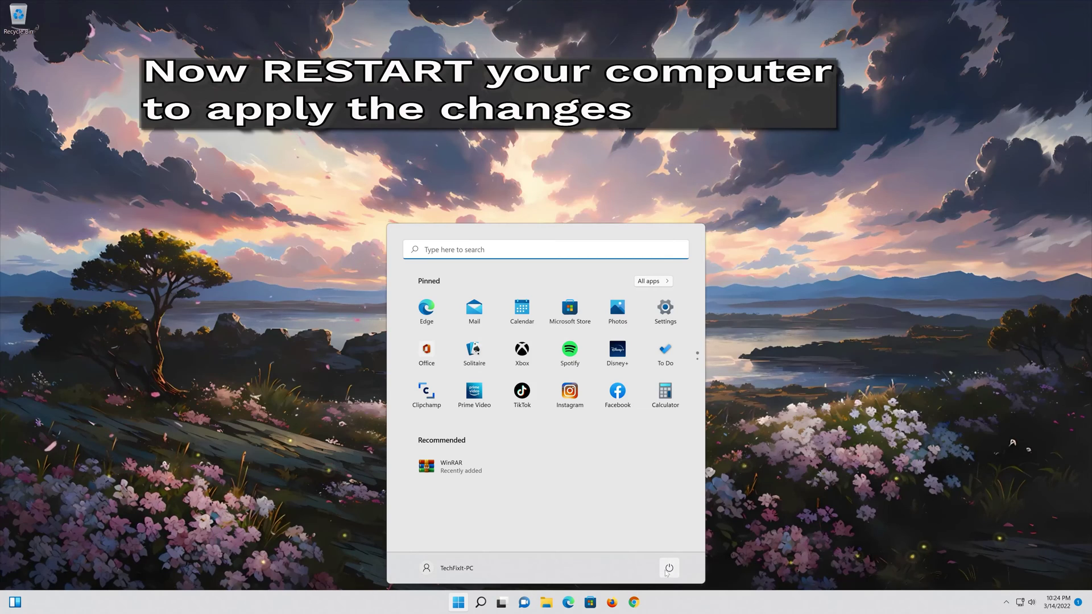
left_click(668, 569)
left_click(671, 546)
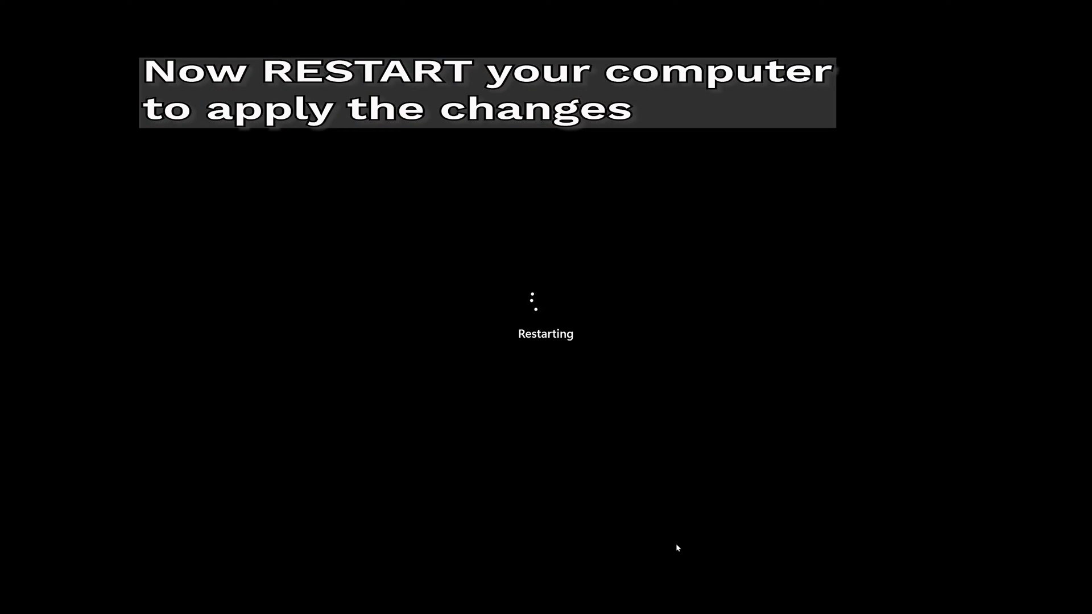